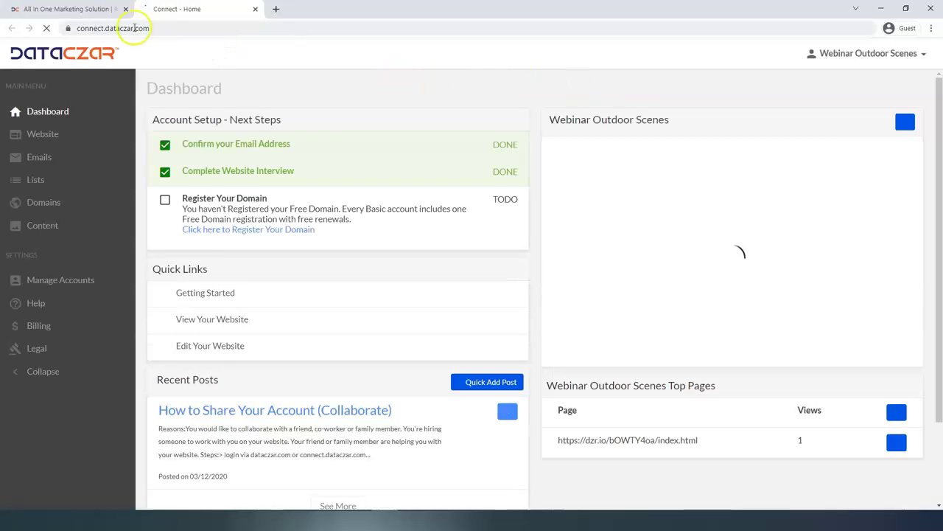
Step: Open the Webinar Outdoor Scenes website's public preview and go to the blog post "How to Share Your Account (Collaborate)"
left_click(125, 9)
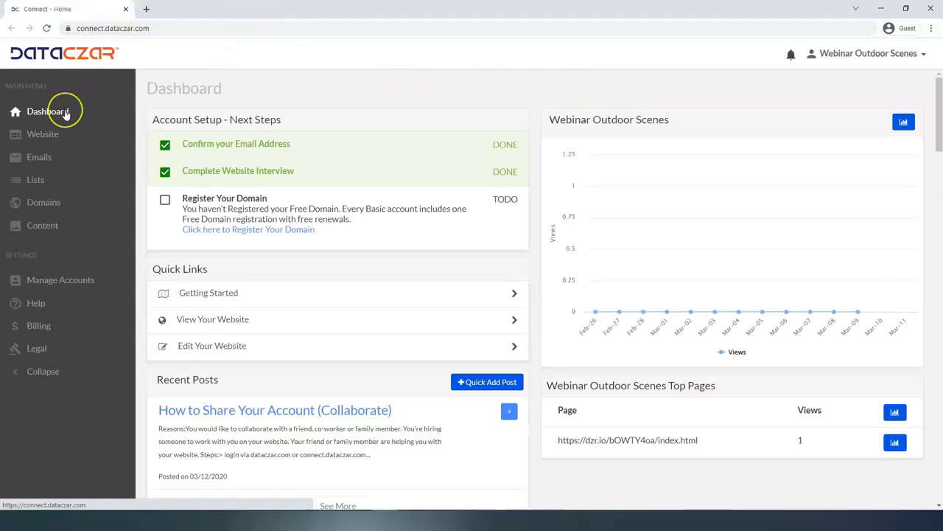
key("F11")
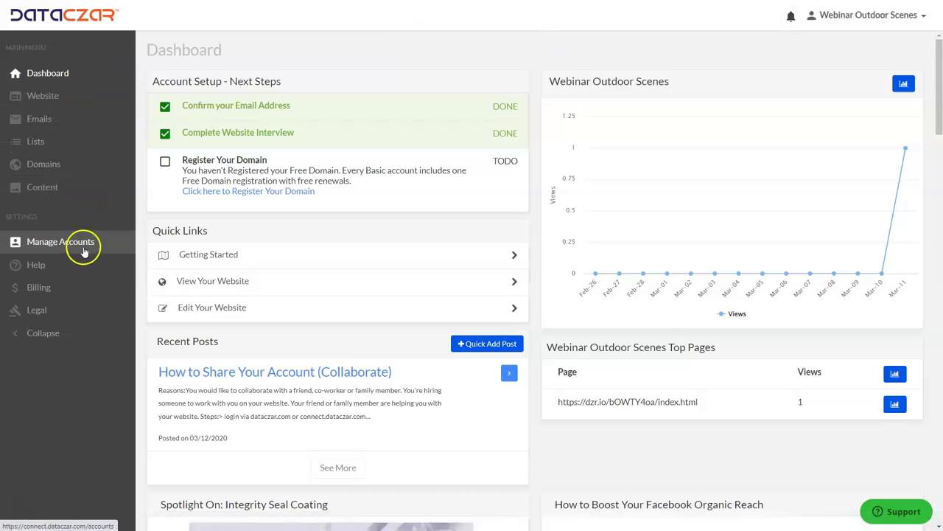
left_click(57, 102)
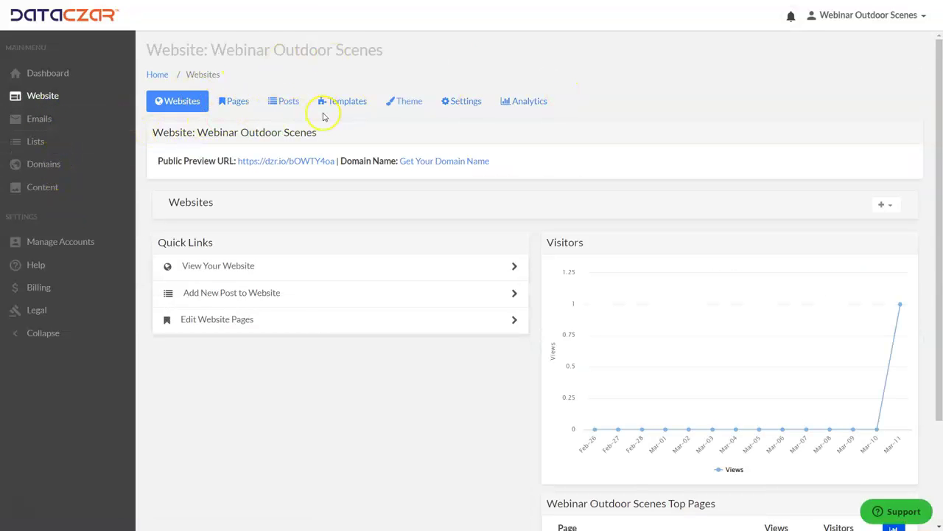
left_click(295, 162)
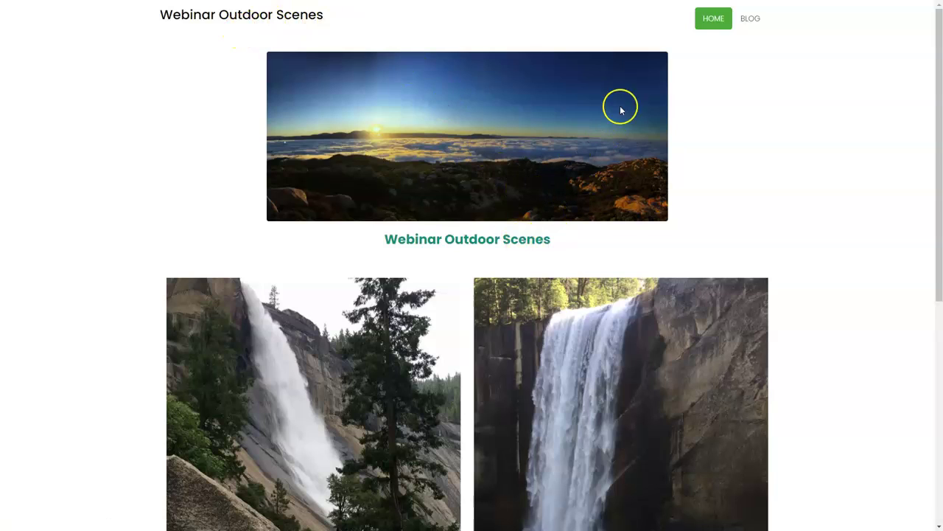
left_click(751, 21)
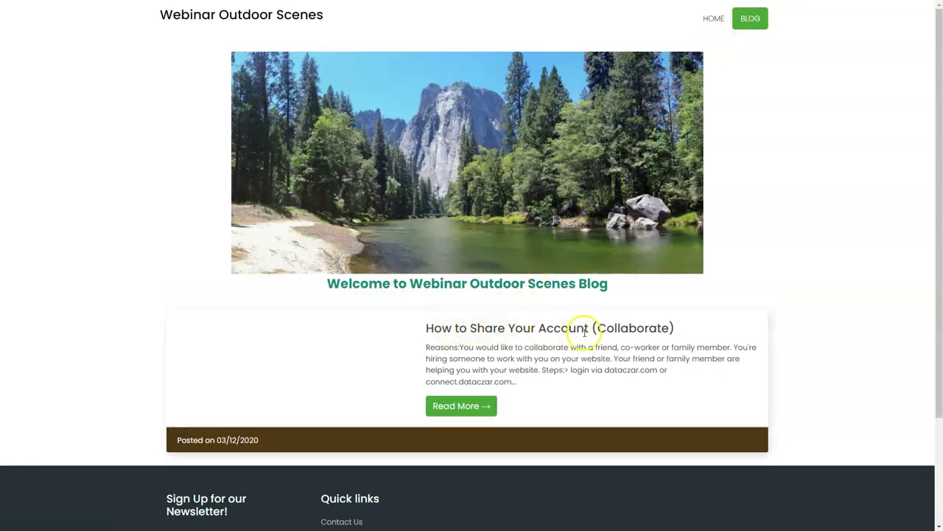
left_click(483, 407)
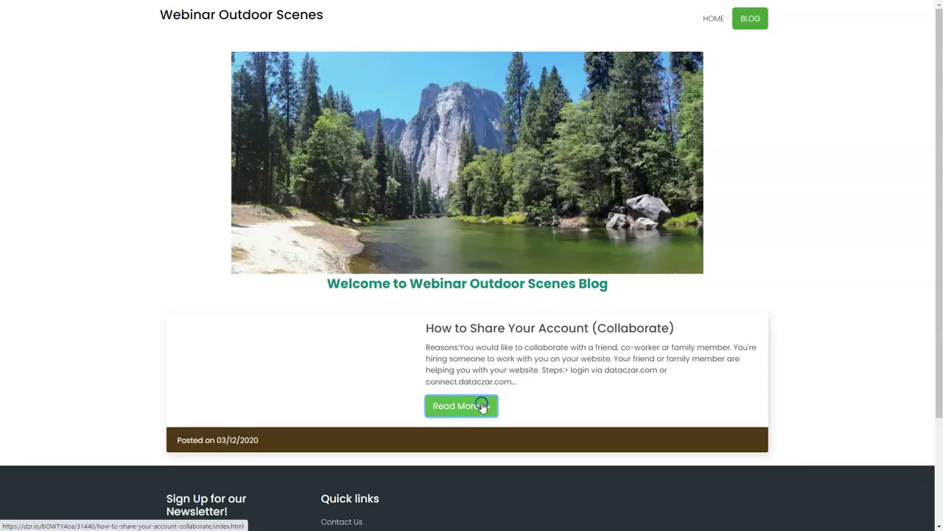
Step: Read the post's reasons for sharing an account, its sharing steps and the directions for finding these instructions
scroll(392, 230, "down", 2)
scroll(394, 233, "down", 3)
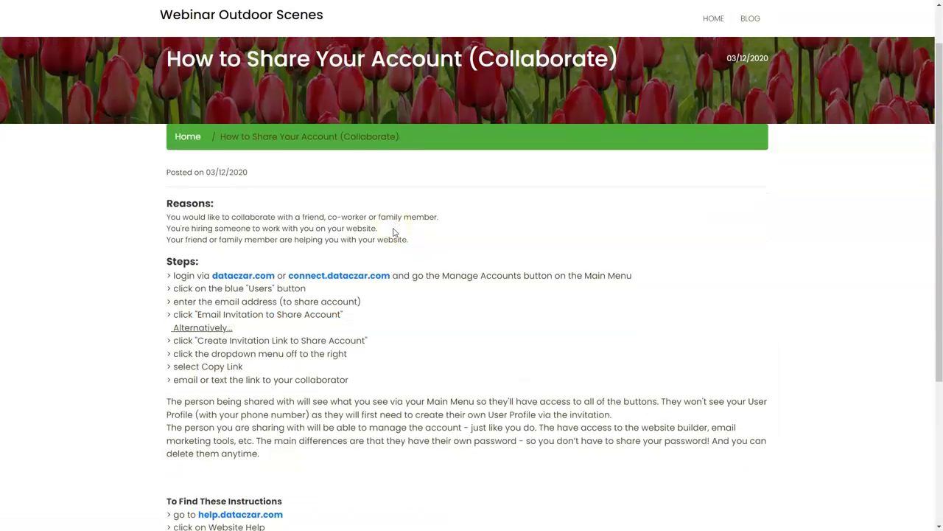
scroll(394, 232, "down", 2)
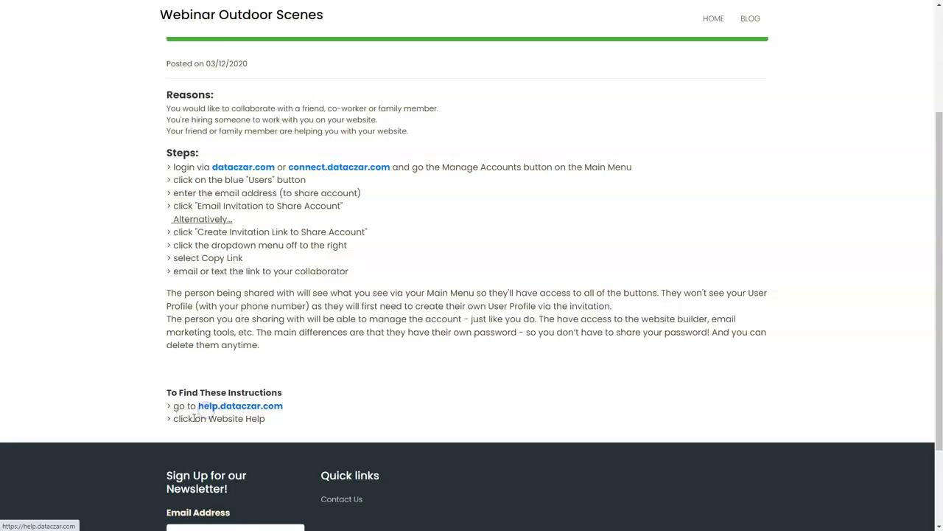
left_click_drag(196, 406, 319, 406)
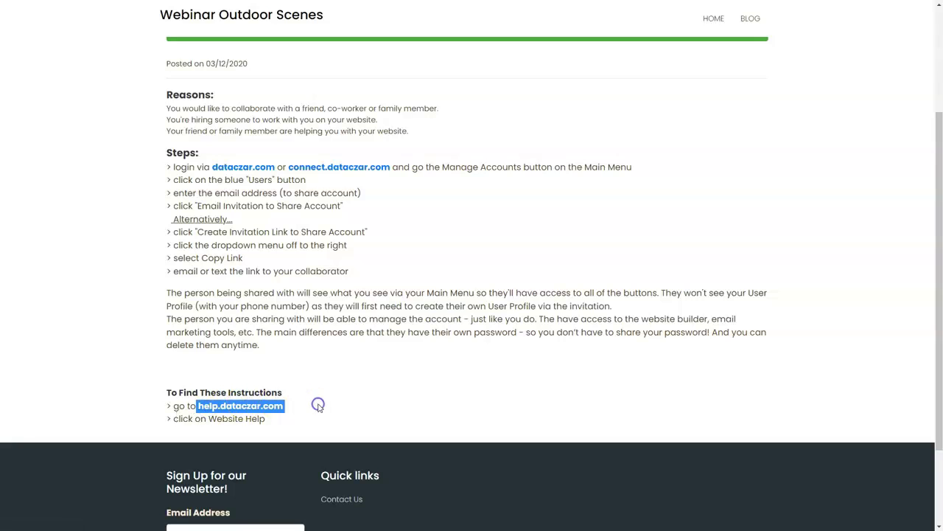
left_click(319, 405)
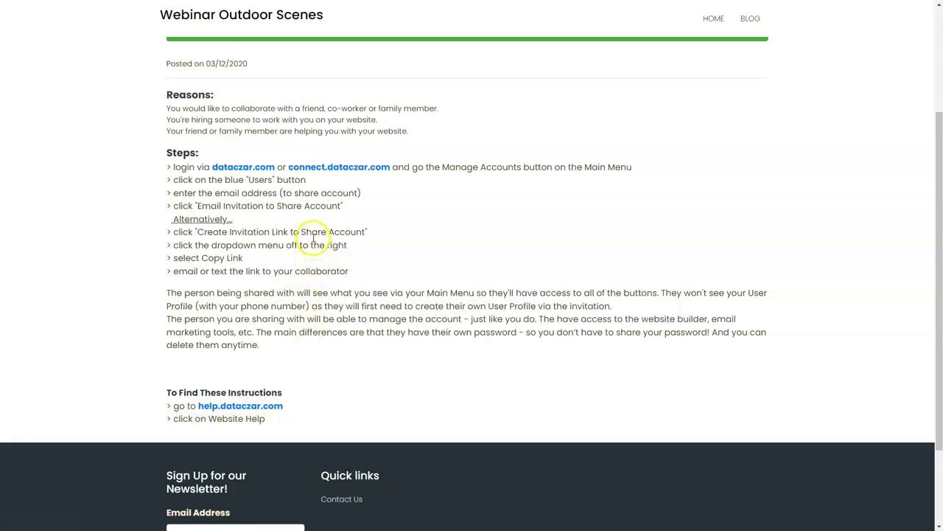
left_click(166, 111)
left_click_drag(168, 107, 460, 129)
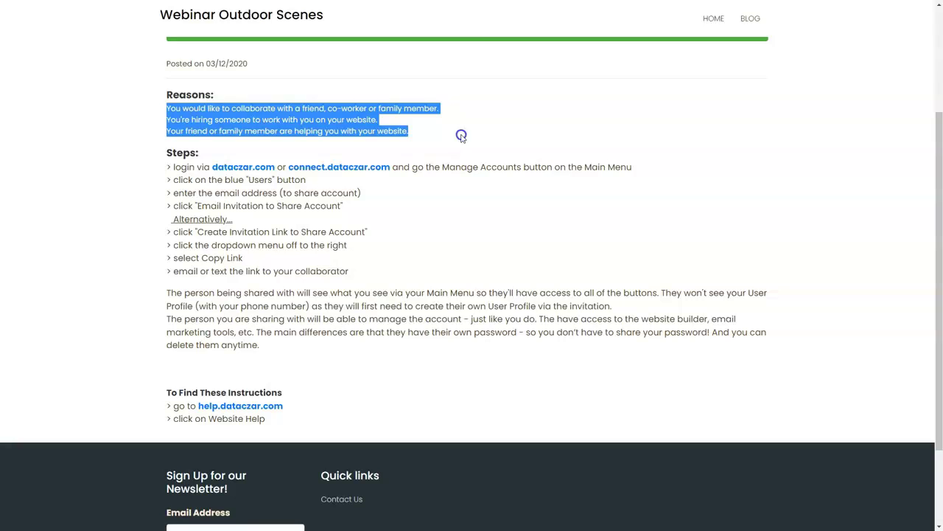
left_click_drag(461, 136, 464, 134)
left_click(462, 134)
left_click_drag(166, 151, 449, 277)
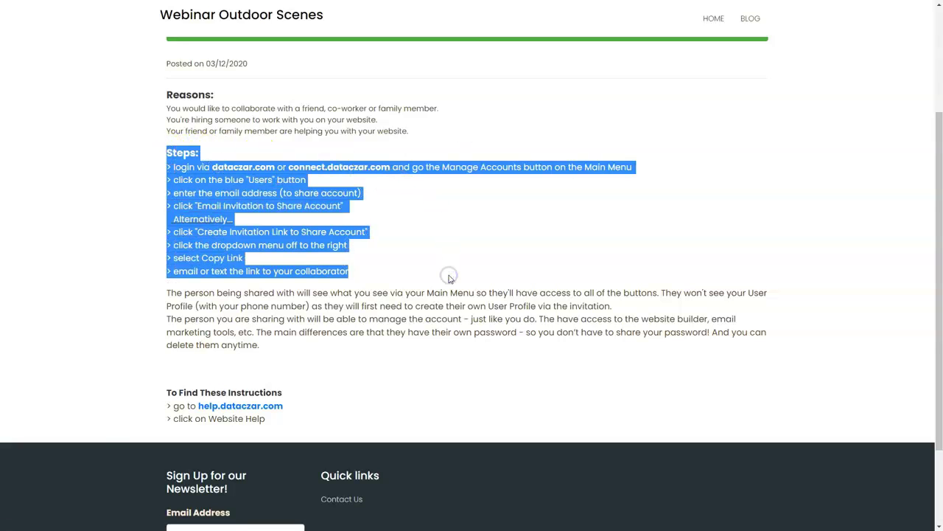
left_click(449, 276)
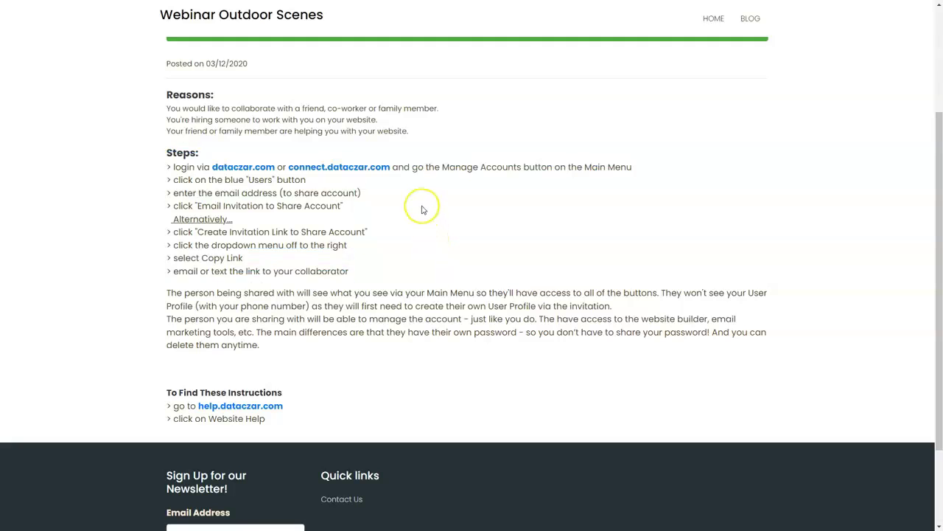
Step: Return to the Dataczar Connect website page and open user management for the current account, Webinar Outdoor Scenes
key("ctrl+Tab")
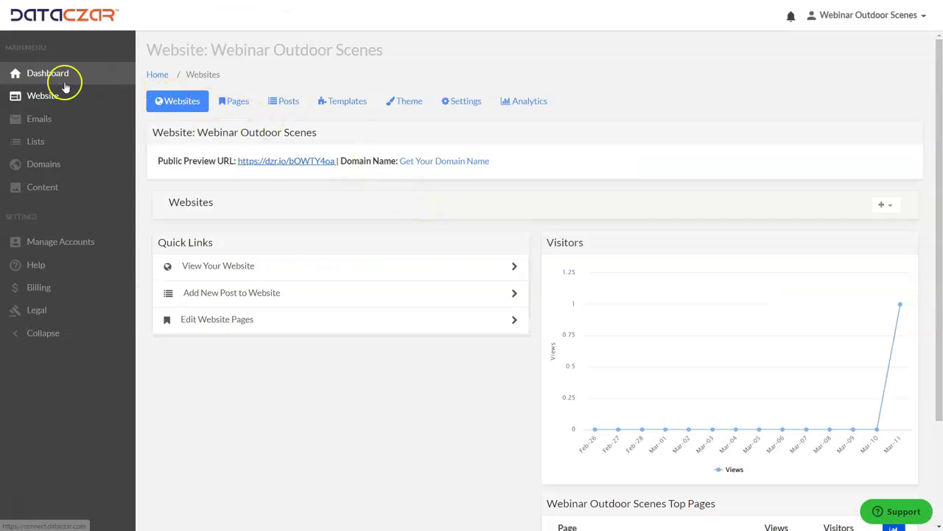
left_click(36, 244)
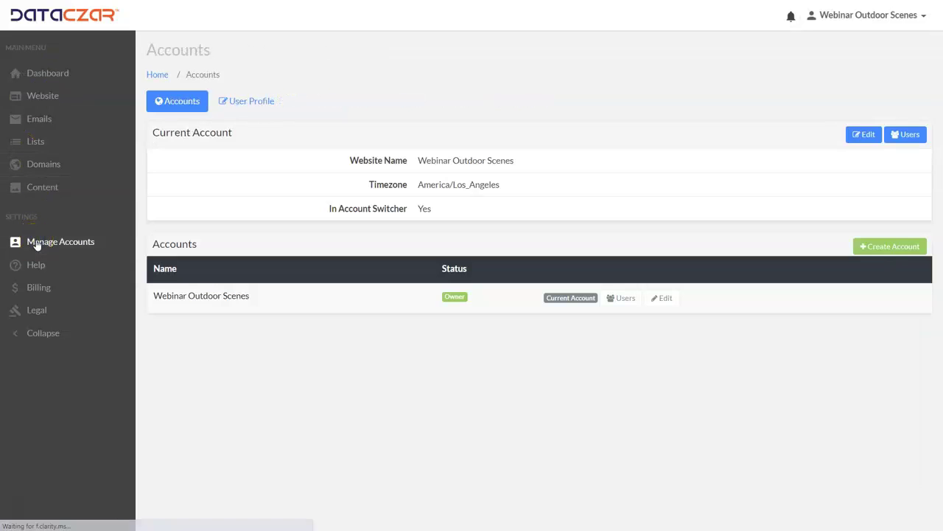
left_click(908, 137)
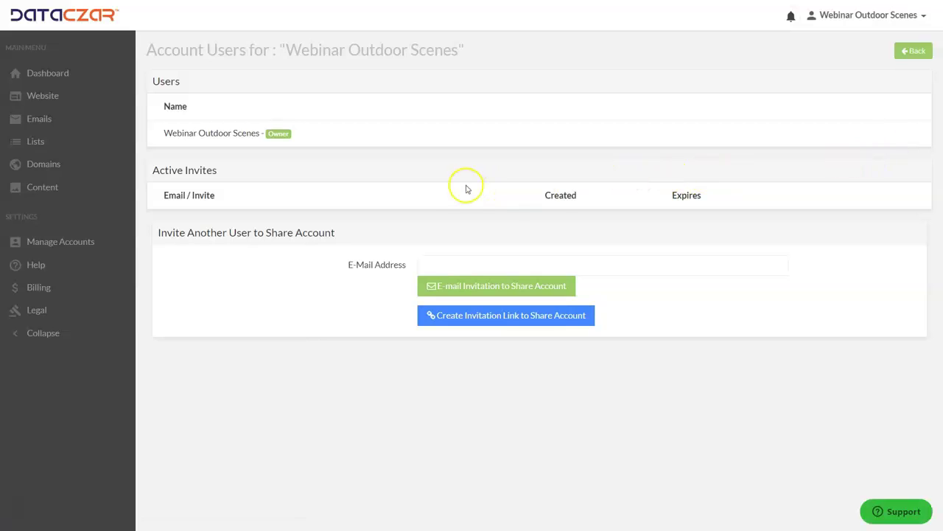
left_click(499, 288)
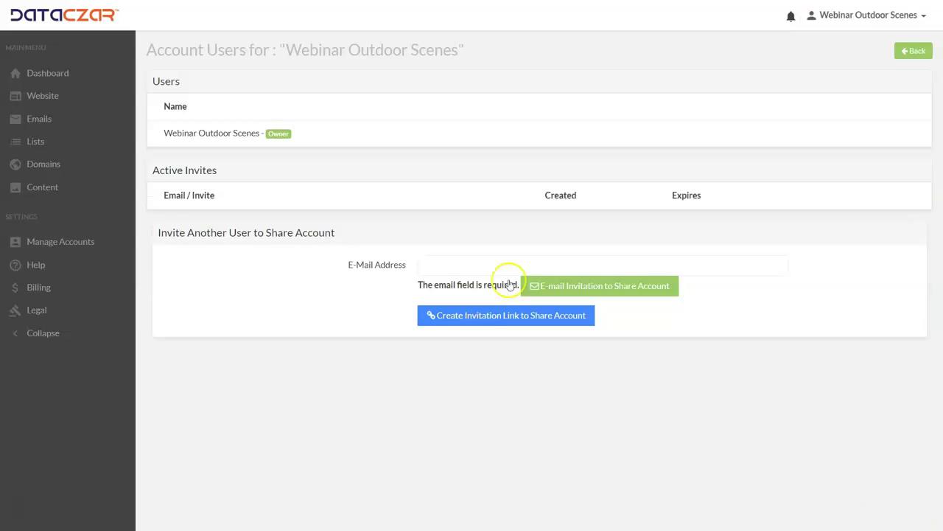
left_click(501, 267)
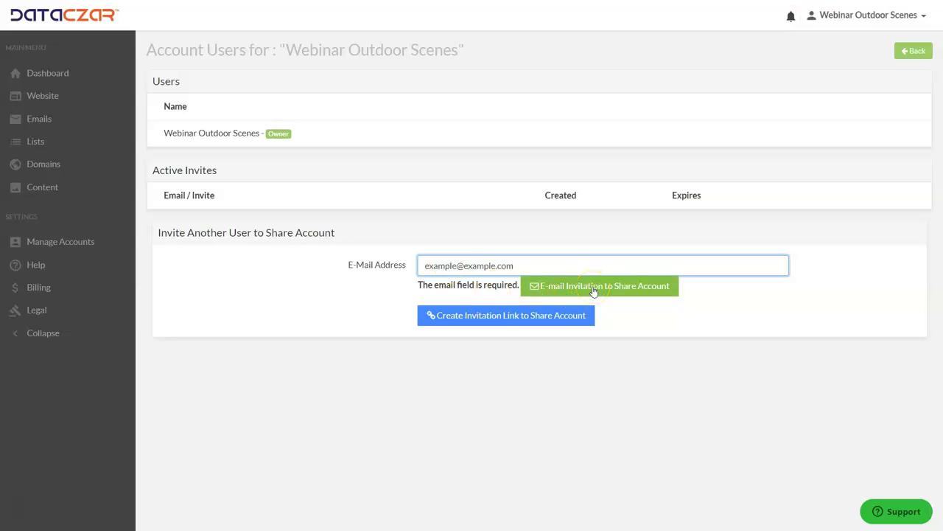
triple_click(528, 265)
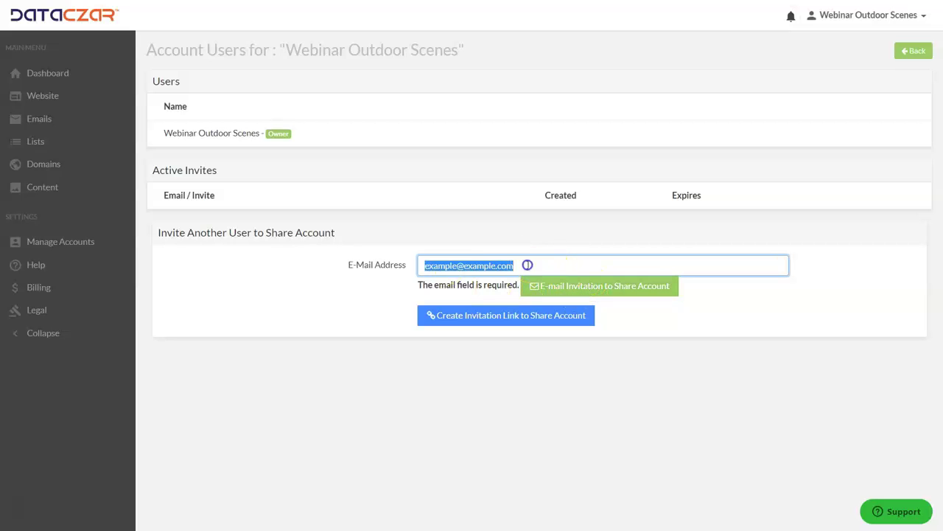
key("BackSpace")
left_click(693, 327)
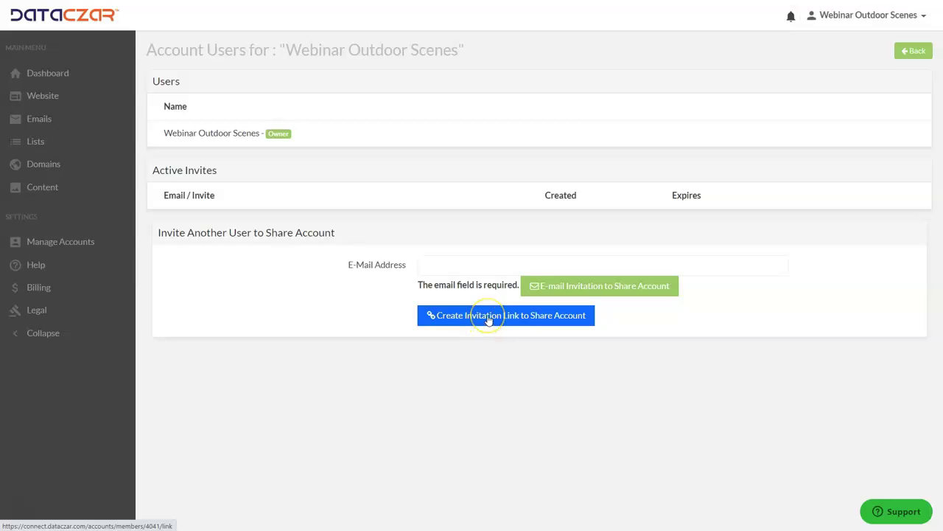
Step: Create an invitation link to share the account and copy it from the active invites
left_click(488, 319)
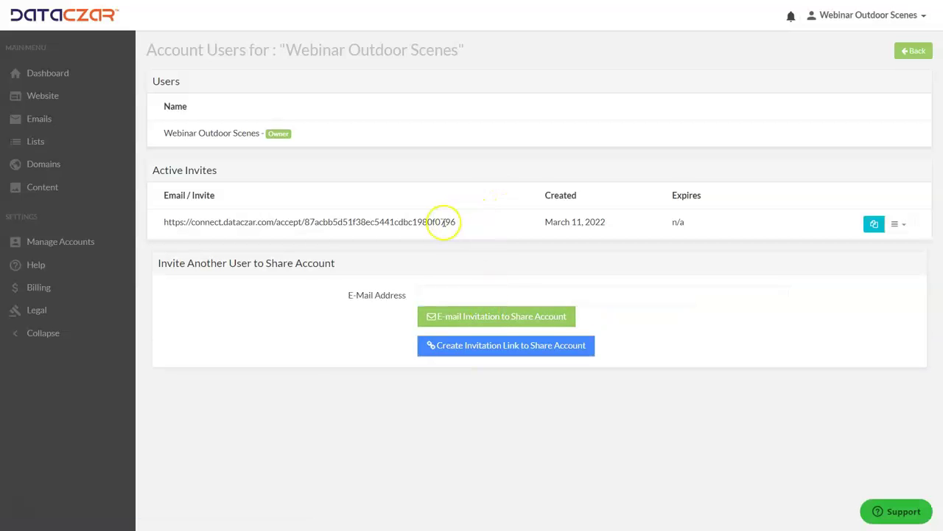
left_click(904, 225)
left_click(864, 246)
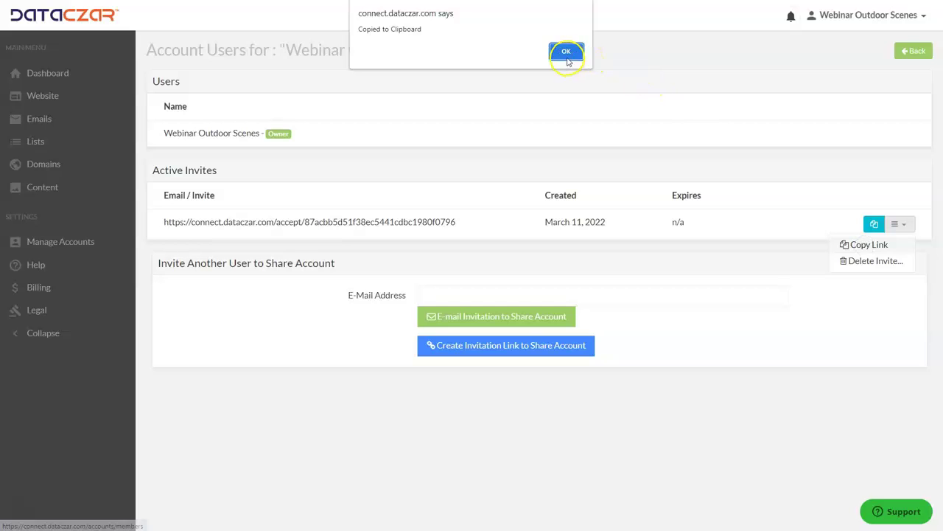
left_click(566, 51)
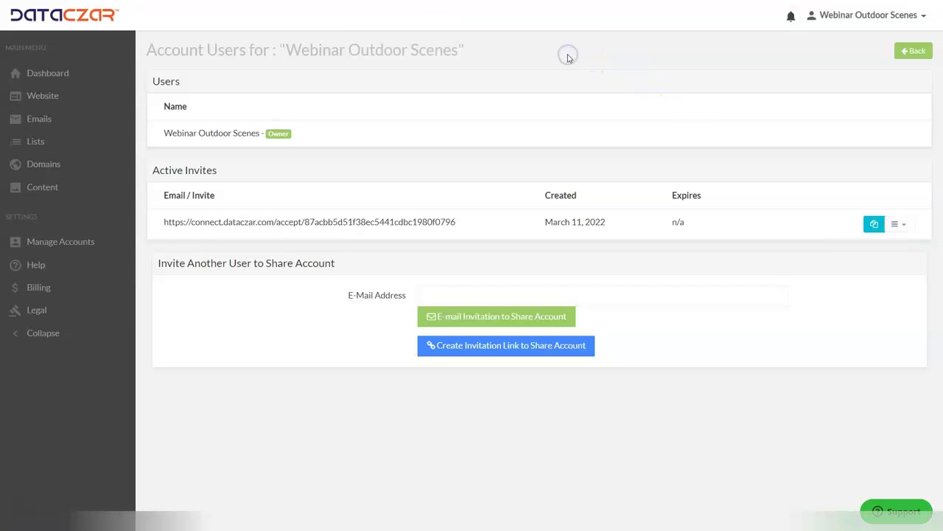
Step: Leave full-screen view and log out of the Webinar Outdoor Scenes account
key("F11")
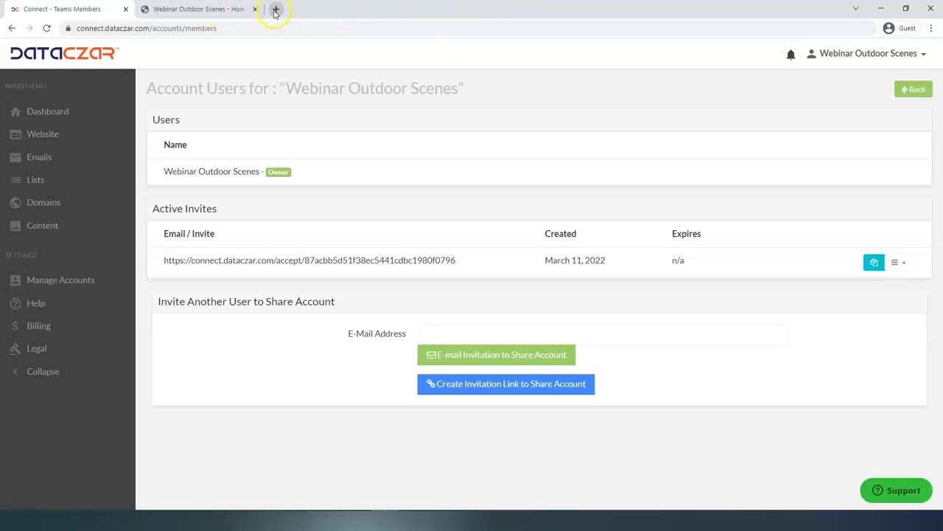
left_click(834, 55)
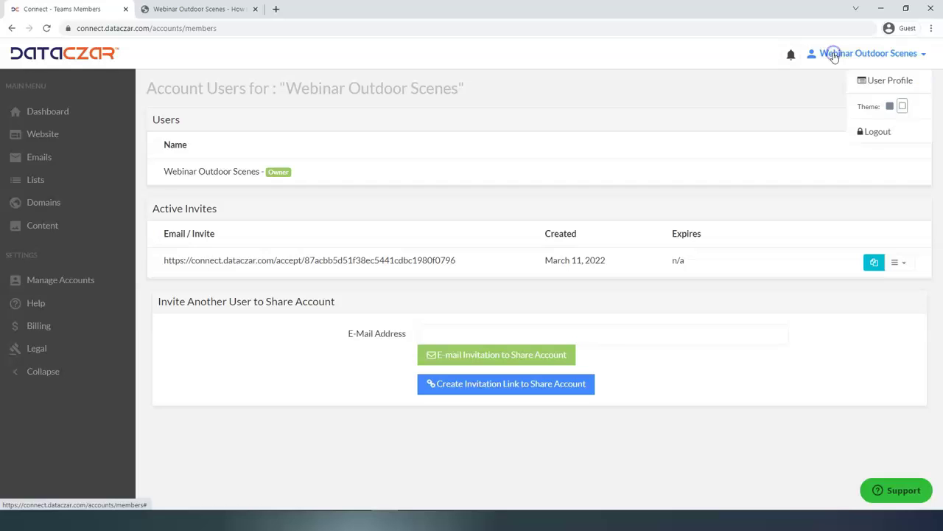
left_click(865, 134)
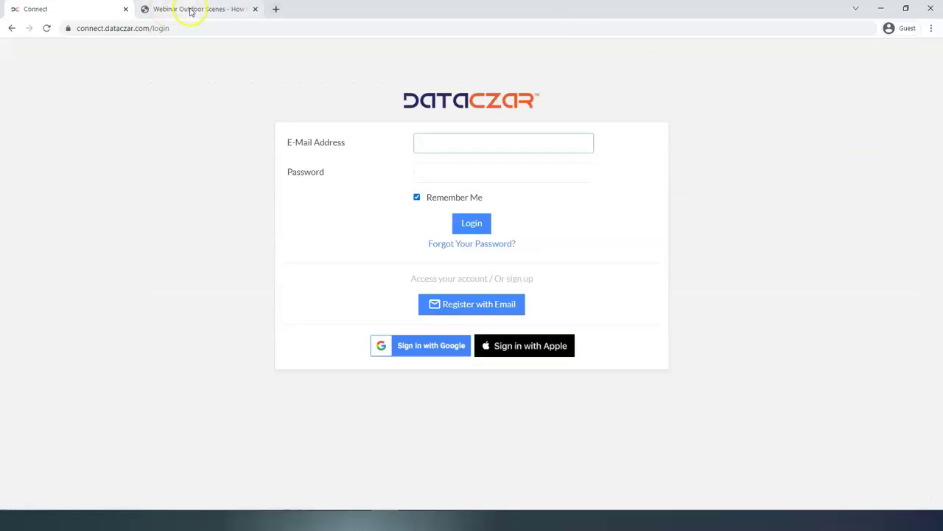
Step: Open the copied invitation link in a new browser tab
left_click(276, 10)
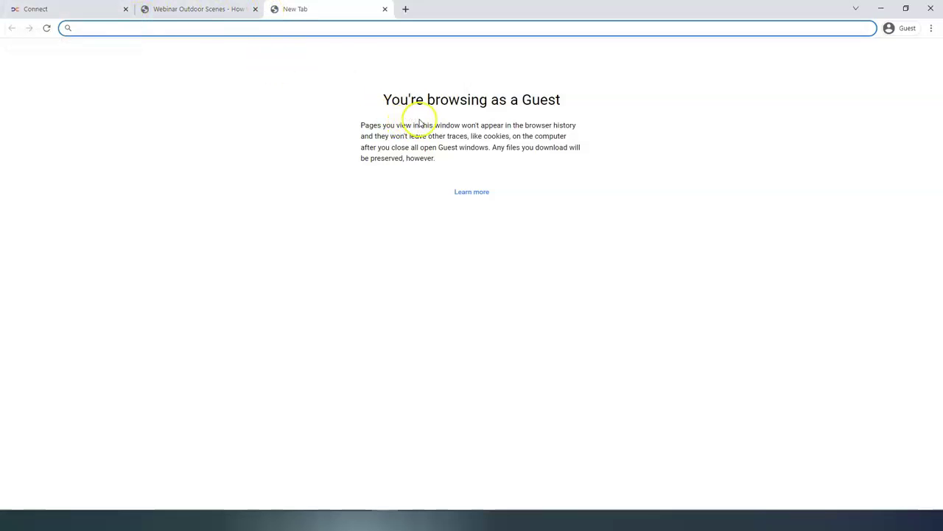
key("ctrl+v")
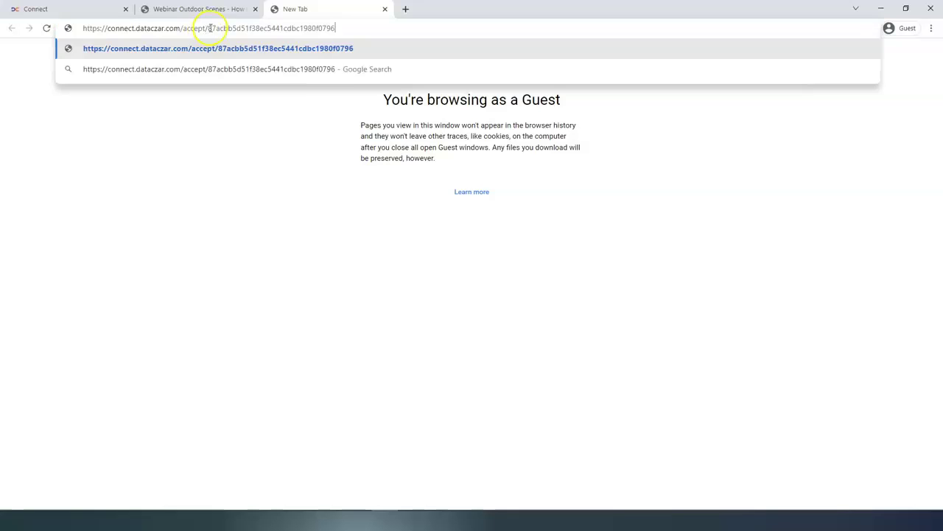
key("Return")
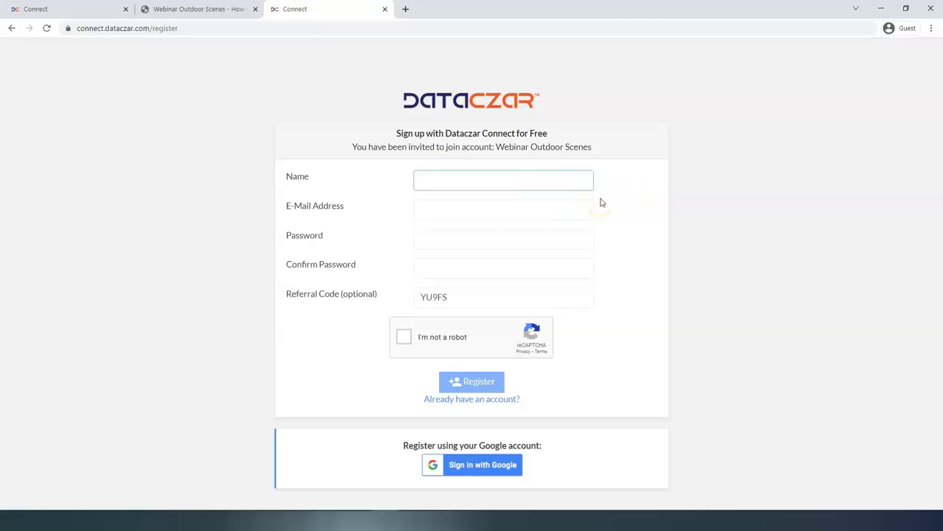
Step: Fill in the sign-up form with the invited user's name, e-mail address, password and password confirmation
left_click(607, 186)
left_click(429, 207)
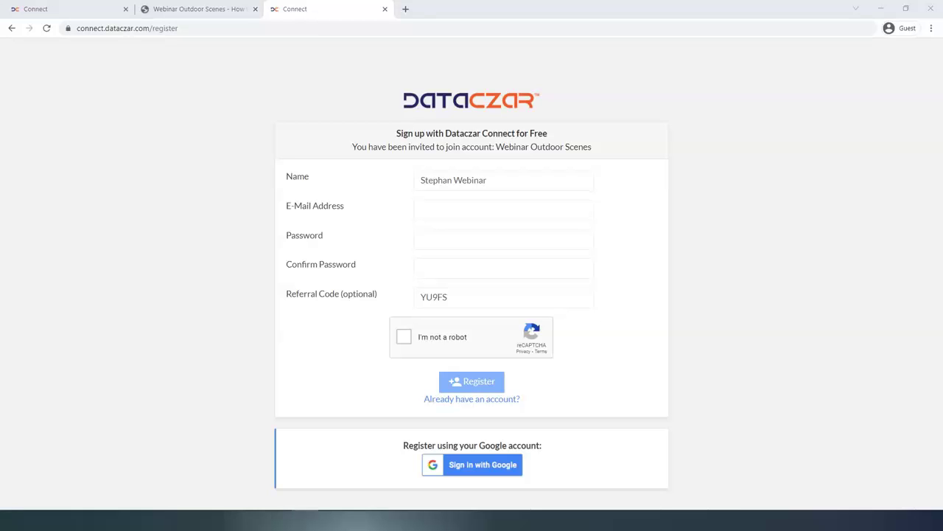
left_click(445, 212)
key("ctrl+v")
left_click(428, 234)
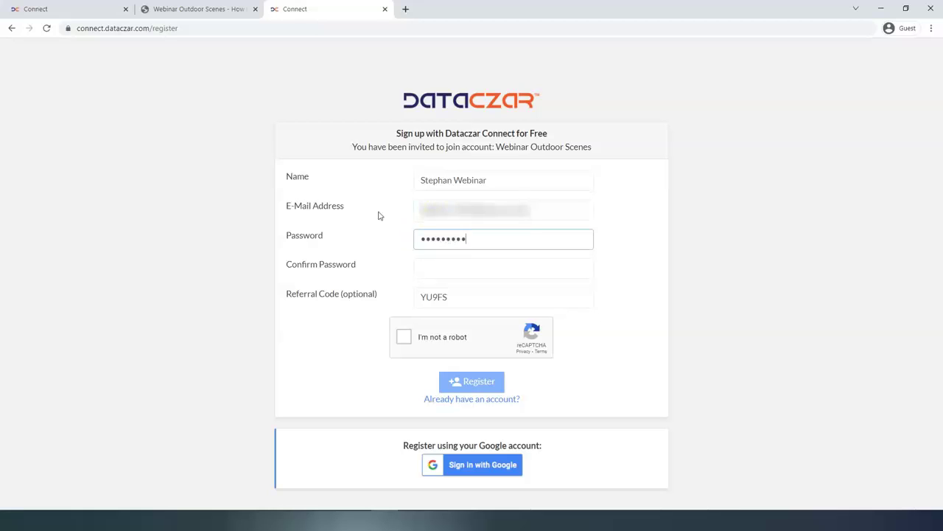
left_click(419, 264)
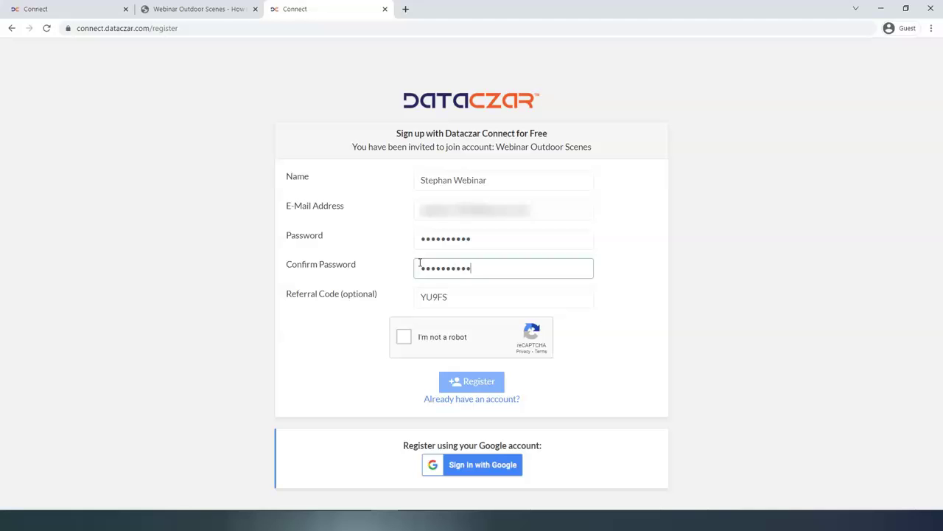
Step: Complete the reCAPTCHA image challenge on the sign-up form and submit the registration
left_click(404, 338)
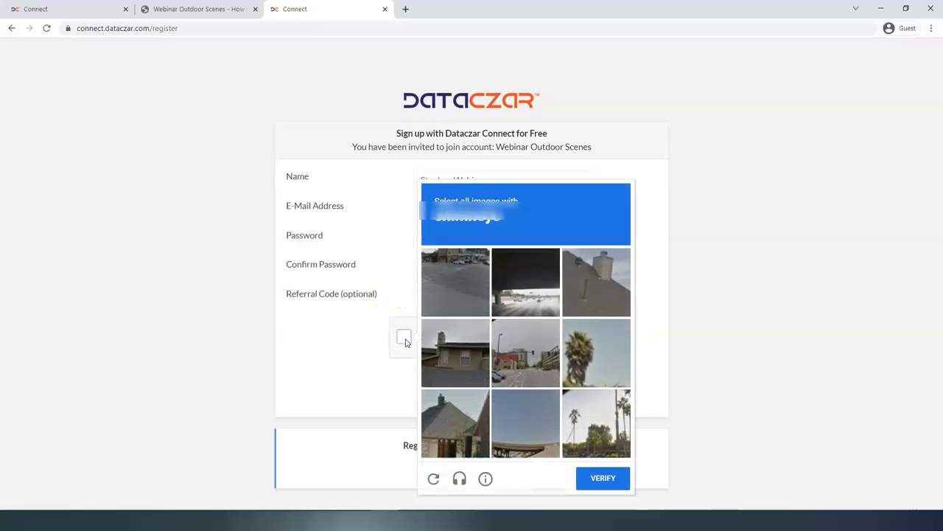
left_click(617, 277)
left_click(453, 339)
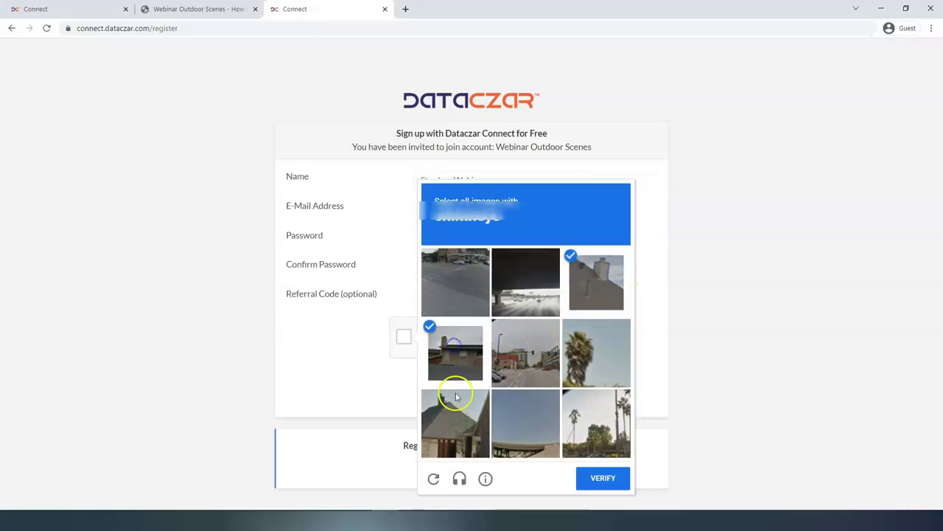
left_click(455, 436)
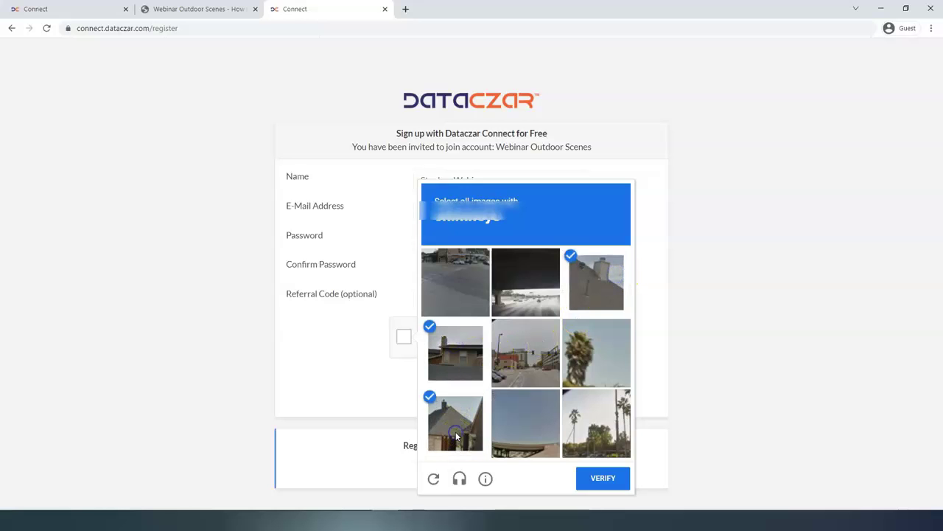
left_click(600, 477)
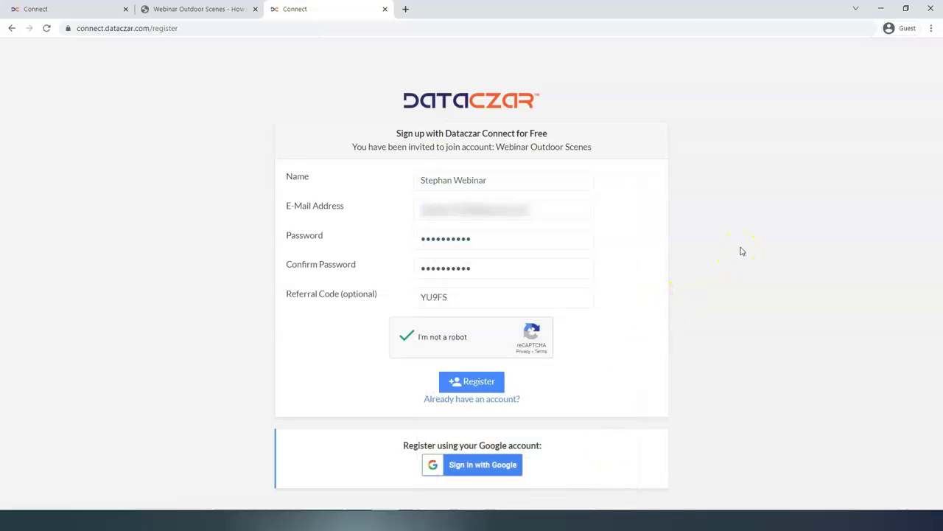
left_click(473, 380)
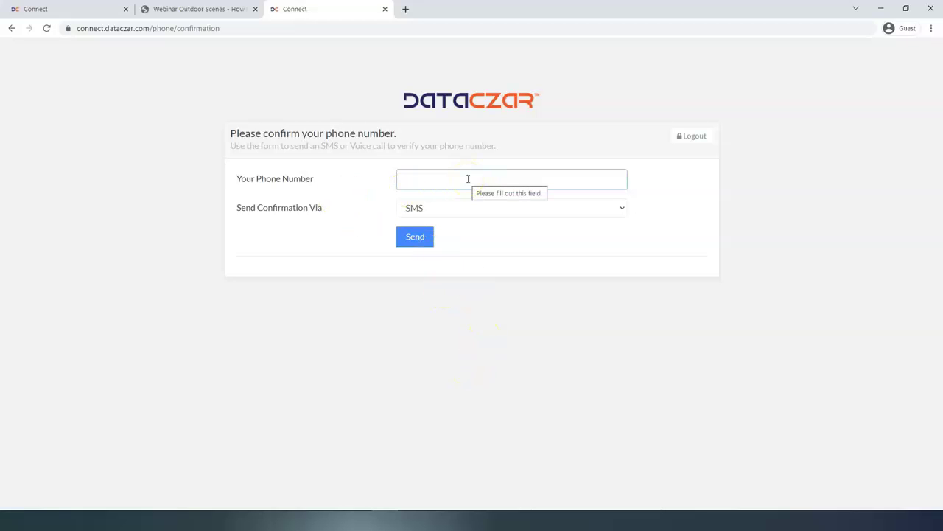
Step: Verify the invited user's phone number by sending an SMS to it and submitting the confirmation code
key("ctrl+v")
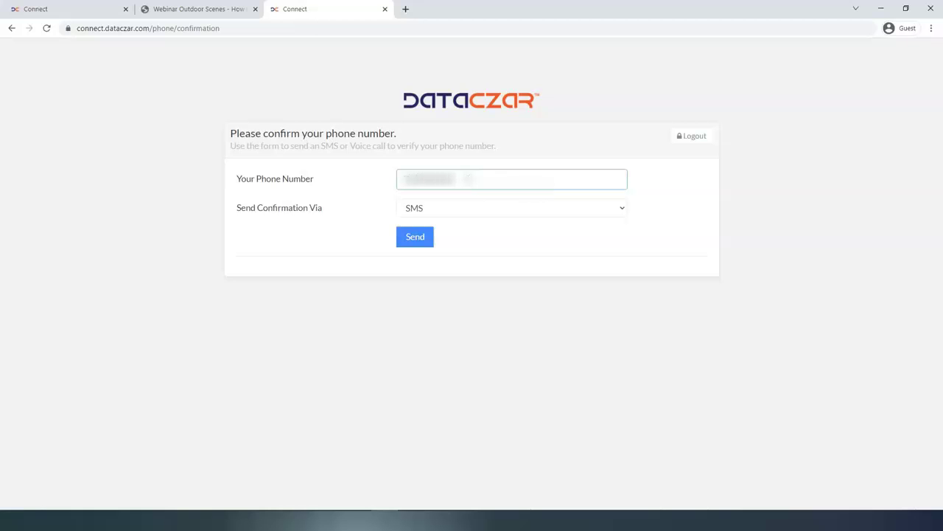
left_click(413, 237)
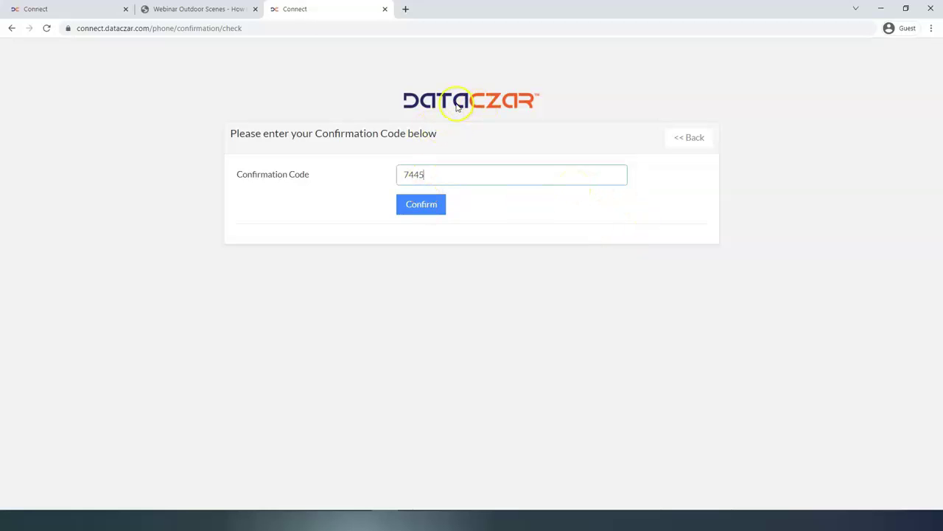
left_click(431, 208)
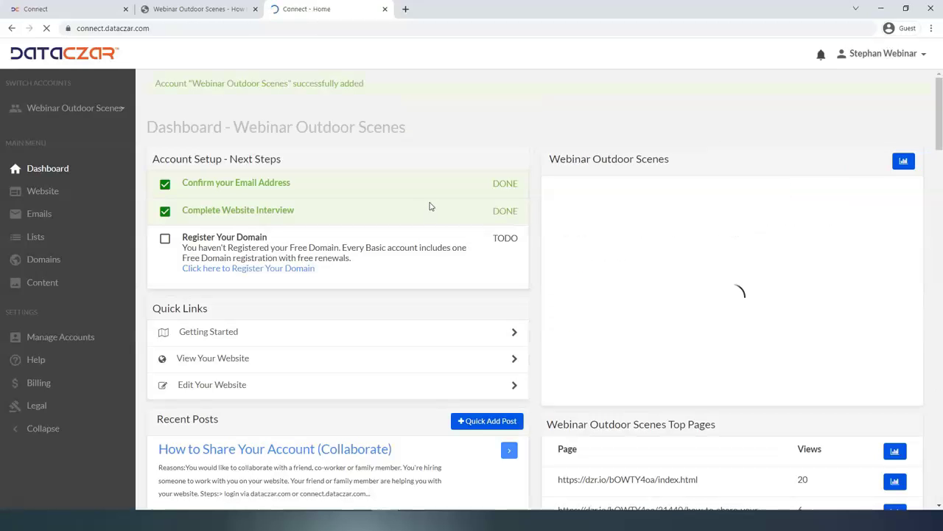
left_click(412, 236)
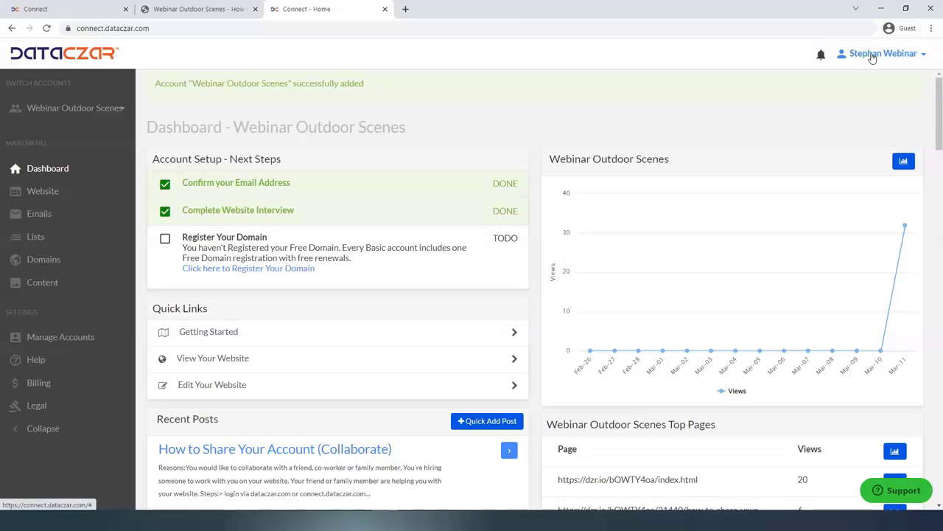
Step: View the shared account's Website section and log out of the invited user's profile
left_click(52, 192)
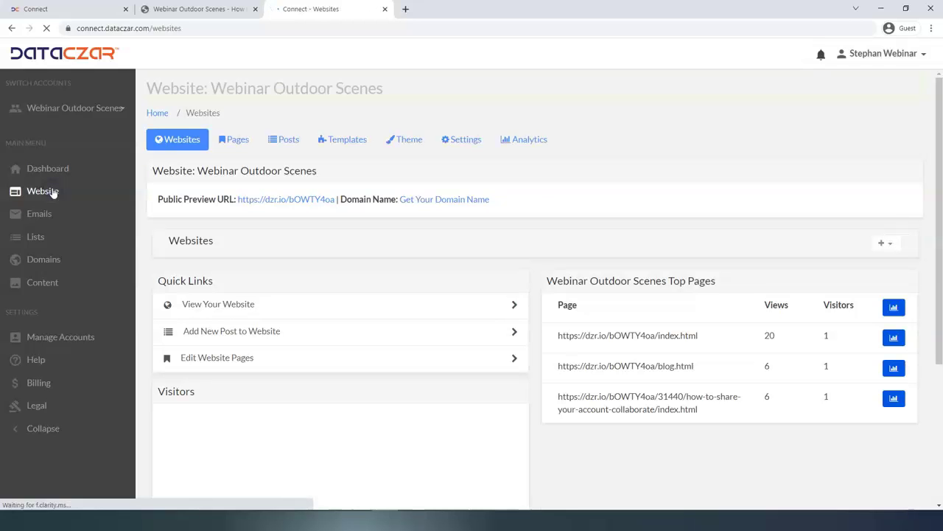
left_click(889, 54)
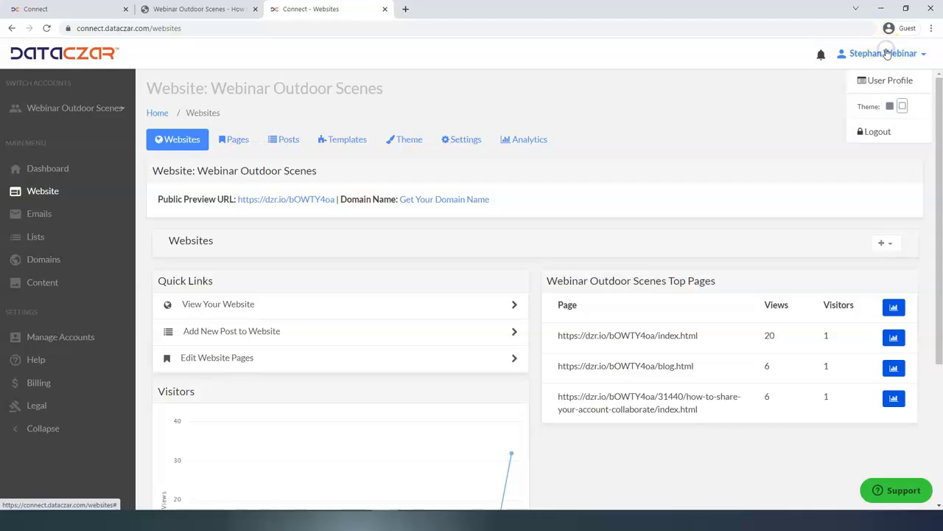
left_click(872, 139)
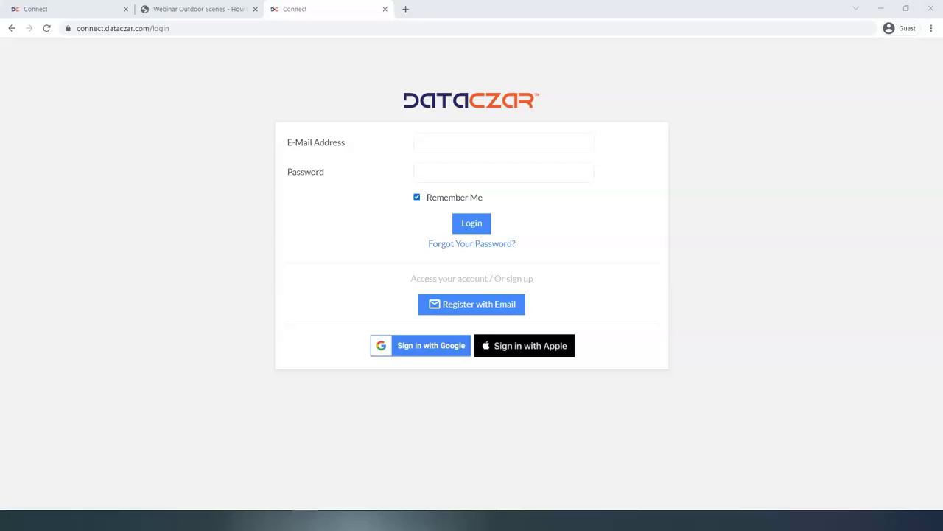
Step: Log in as the Webinar Outdoor Scenes owner with the account's e-mail address and password, and switch to full-screen view
left_click(452, 143)
key("ctrl+v")
left_click(432, 171)
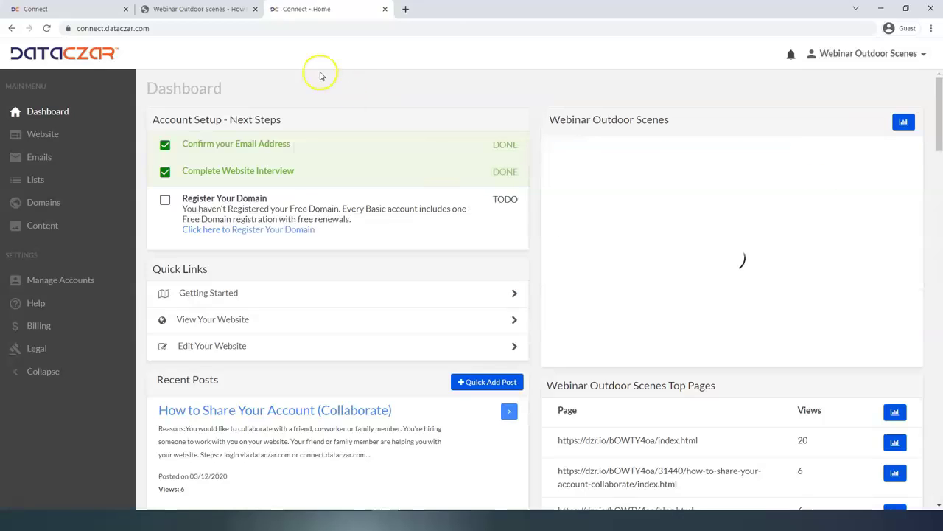
key("F11")
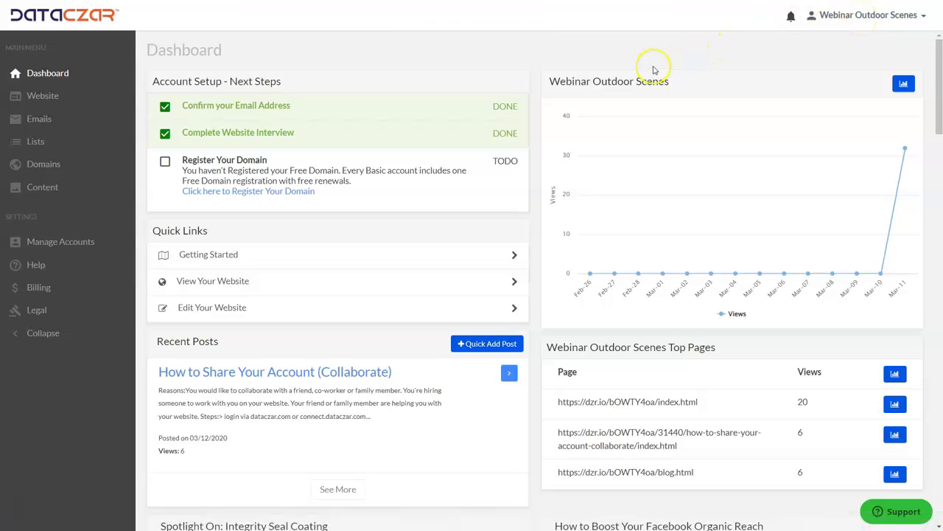
Step: Open the user list of the Webinar Outdoor Scenes account and examine the invited user's entry
left_click(70, 244)
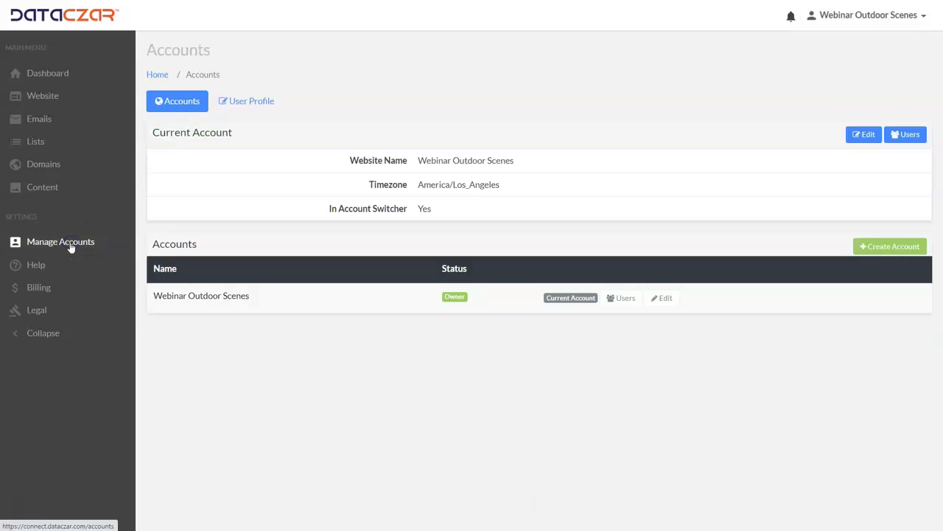
left_click(911, 137)
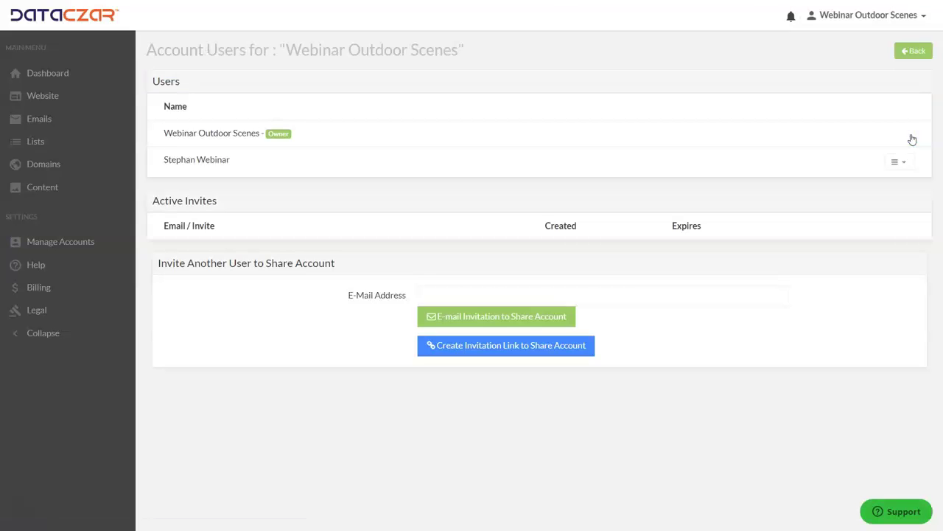
left_click_drag(181, 160, 309, 160)
left_click(310, 162)
Step: Remove the invited user's sharing access to the account and confirm the removal
left_click(903, 161)
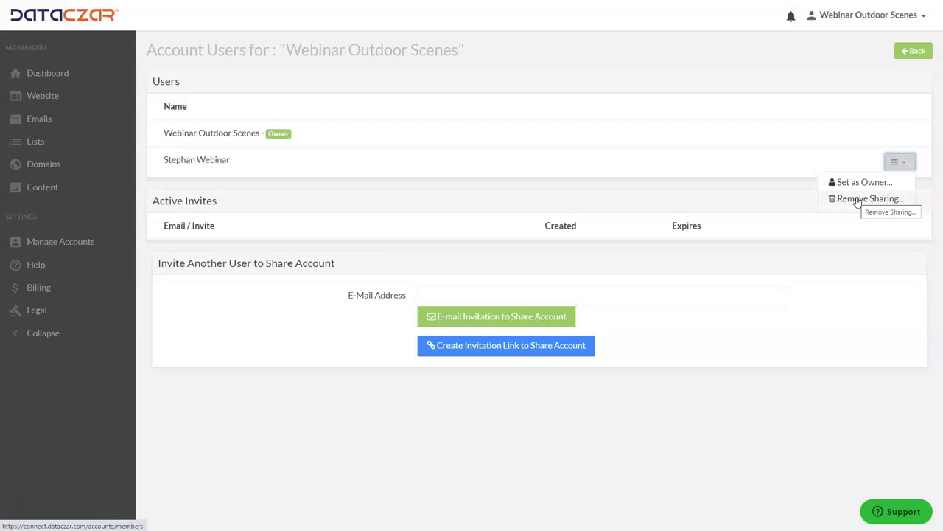
left_click(857, 200)
left_click(564, 329)
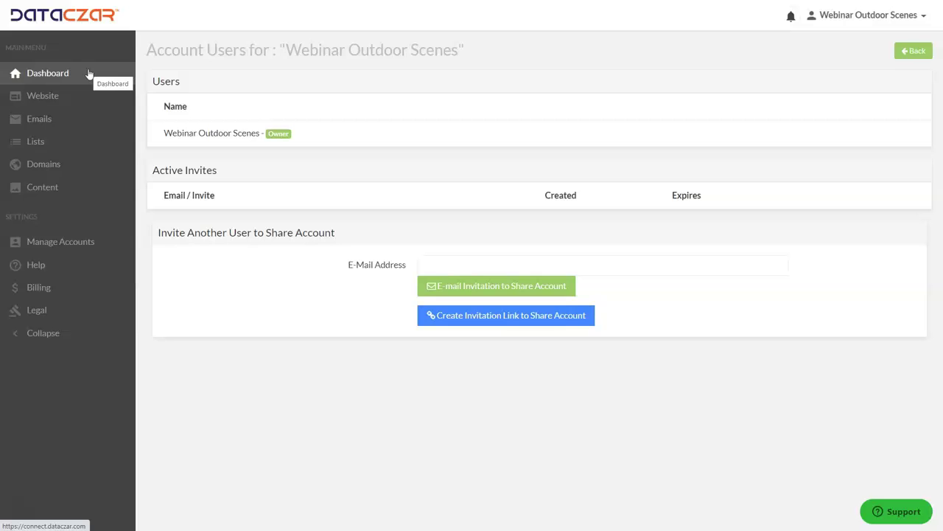
Step: Look through the Help Center and its Website Help topics, and return to the account dashboard
left_click(37, 264)
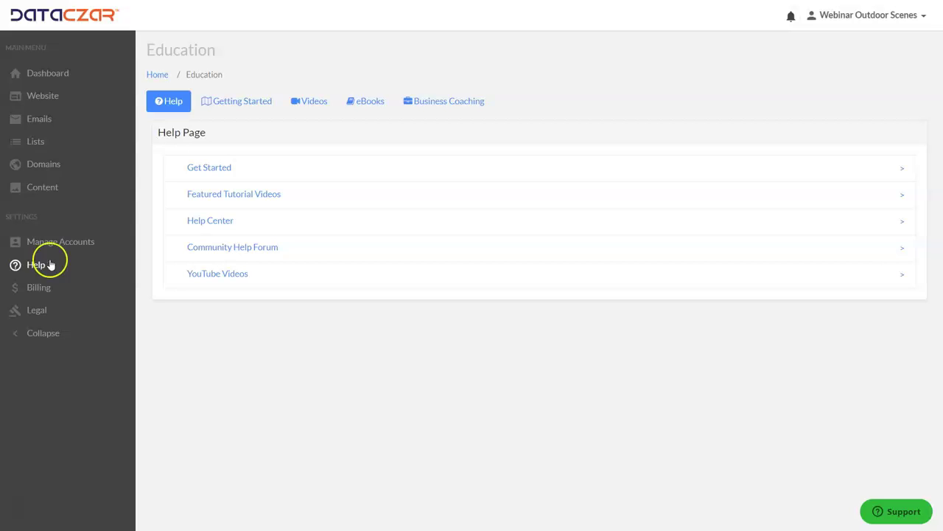
left_click(210, 220)
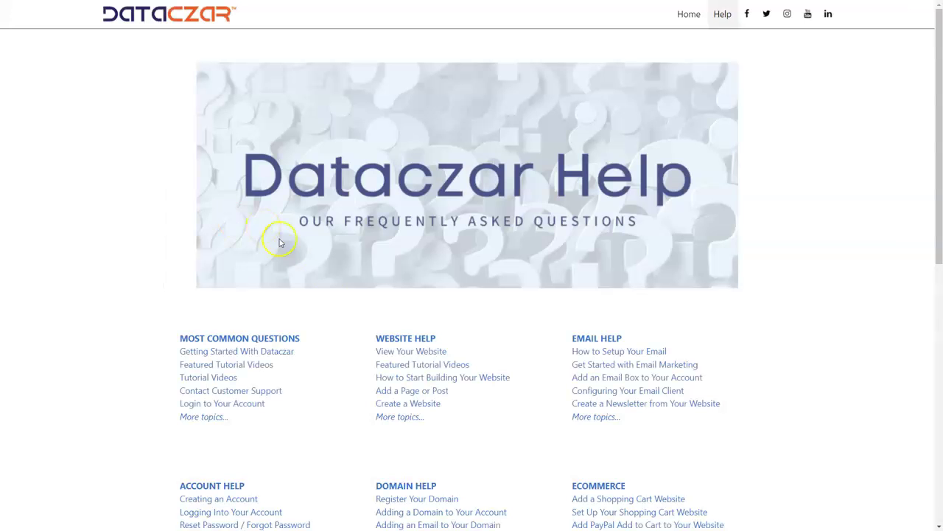
left_click(413, 339)
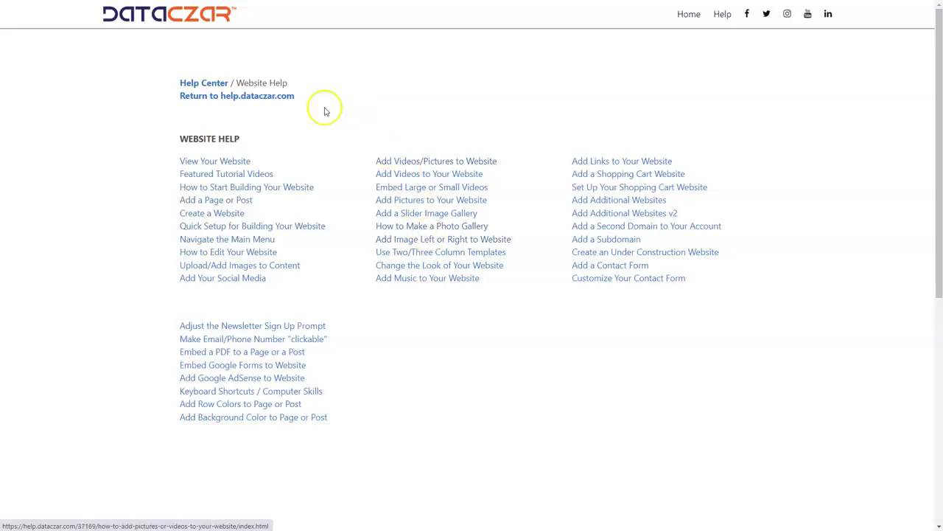
left_click(250, 94)
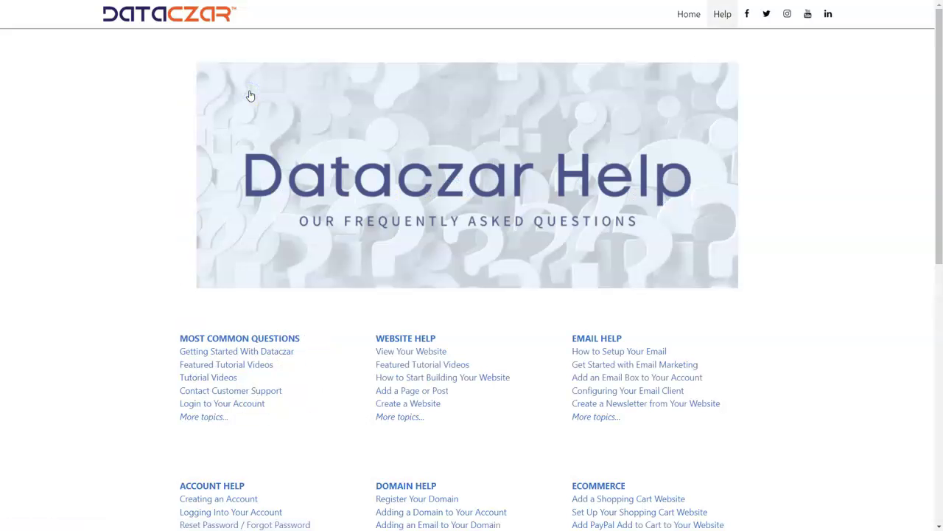
left_click(250, 96)
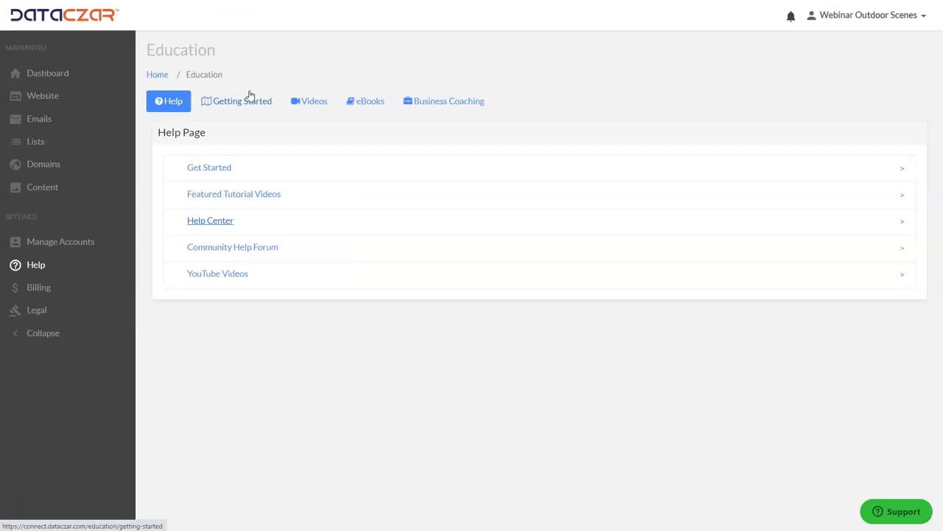
left_click(73, 77)
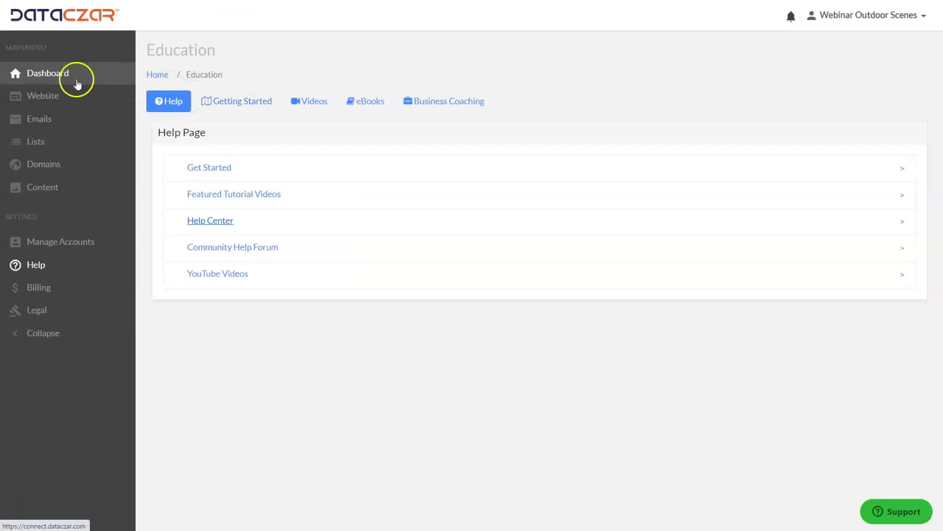